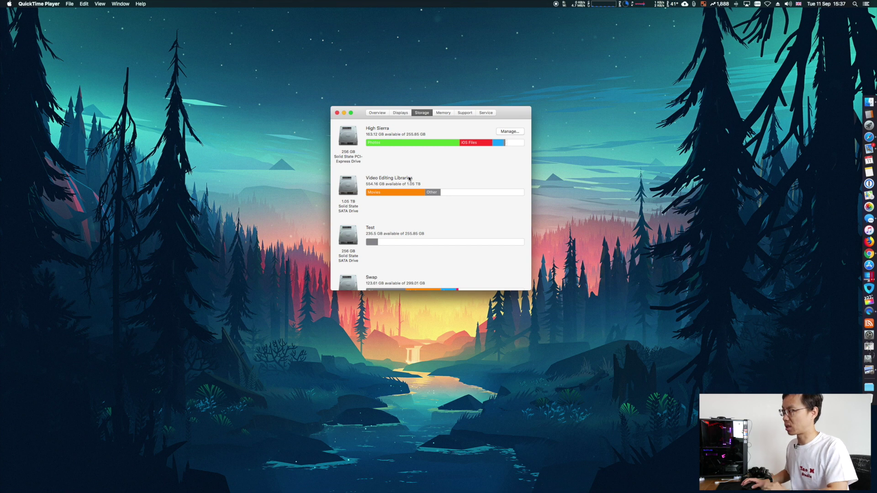
Switch to Finder, open the YouTube Original Footage folder on the shared server, and compare it with the local drive storage overview.
left_click(869, 102)
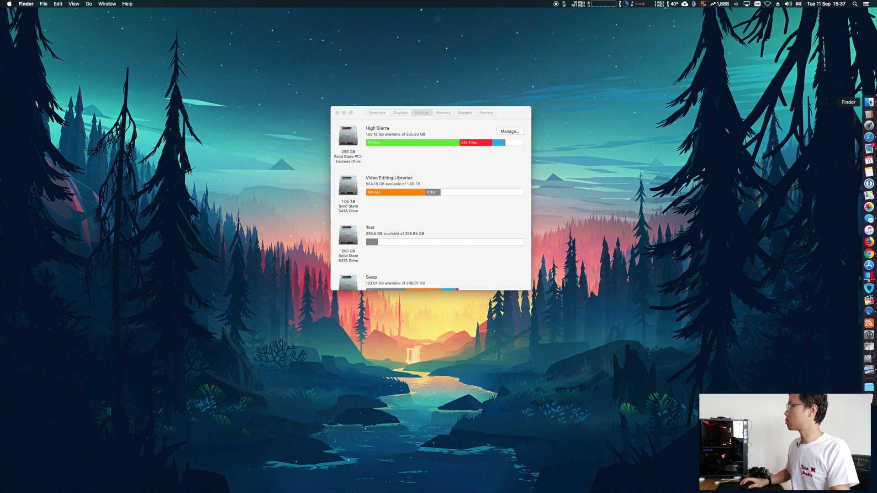
left_click_drag(146, 239, 139, 342)
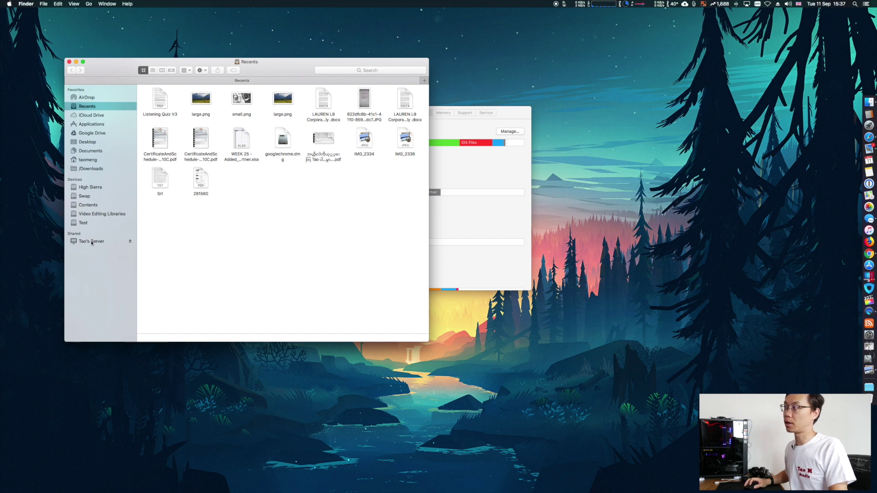
left_click(92, 242)
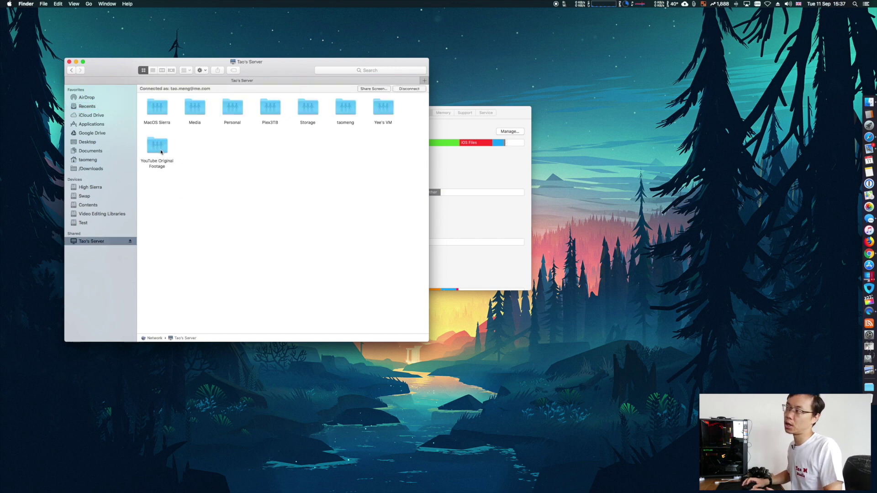
double_click(160, 152)
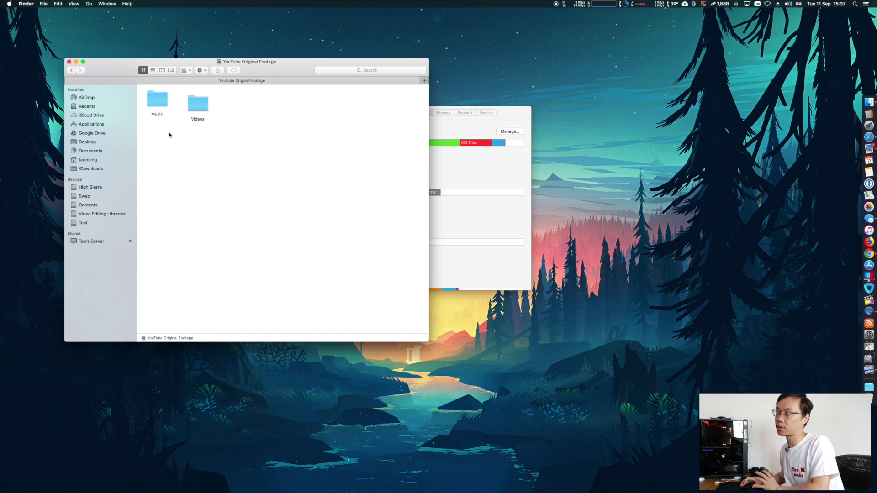
left_click(477, 174)
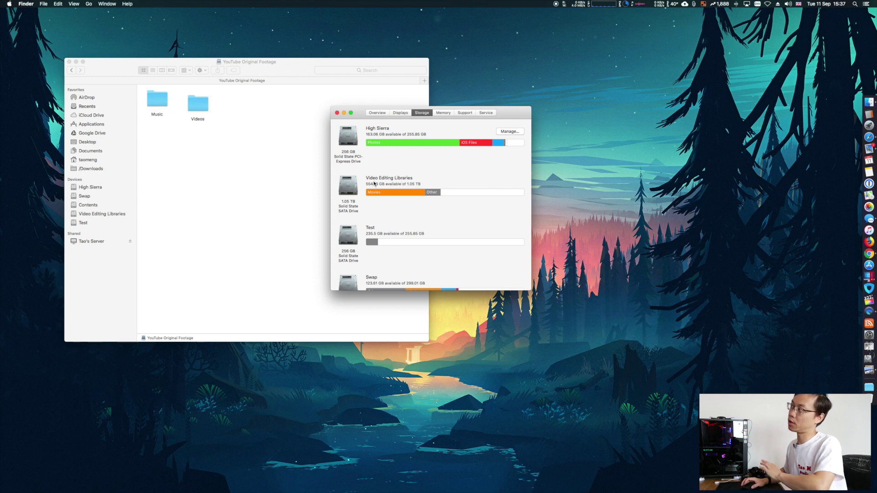
left_click(169, 126)
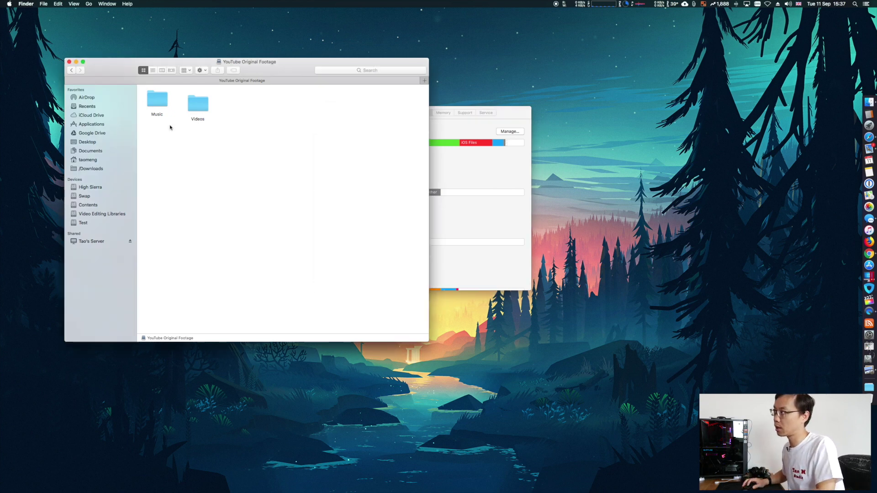
Look inside the YouTube Videos folder of the server's Plex3TB share, and close the Finder window.
left_click(71, 70)
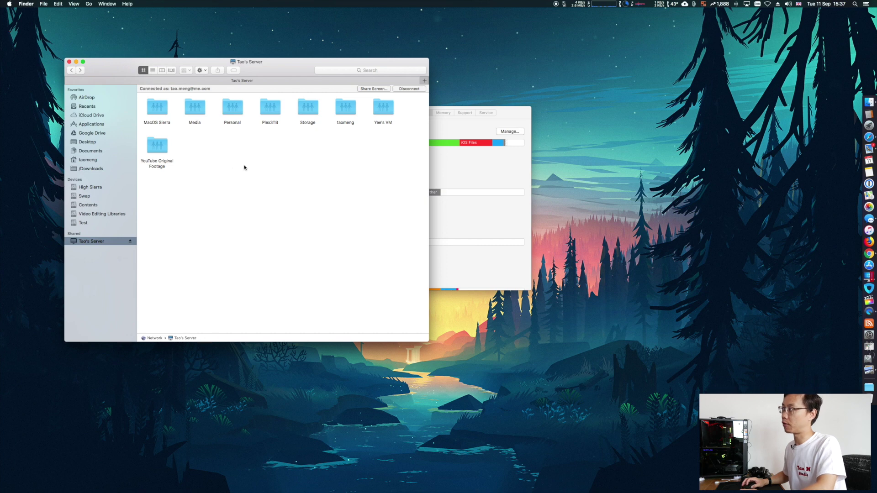
double_click(276, 114)
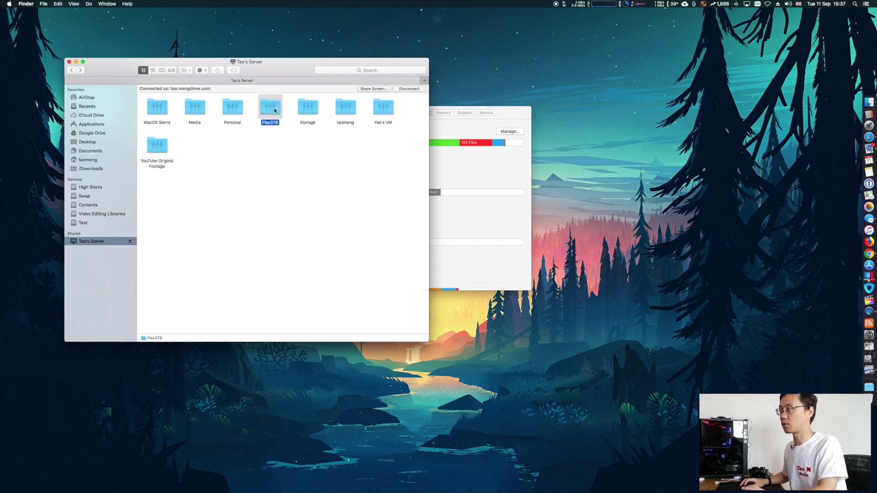
left_click(350, 99)
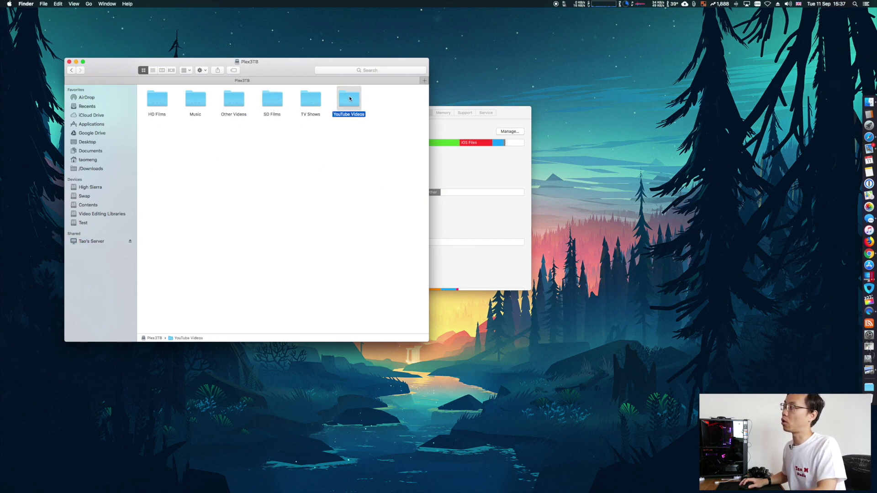
double_click(352, 98)
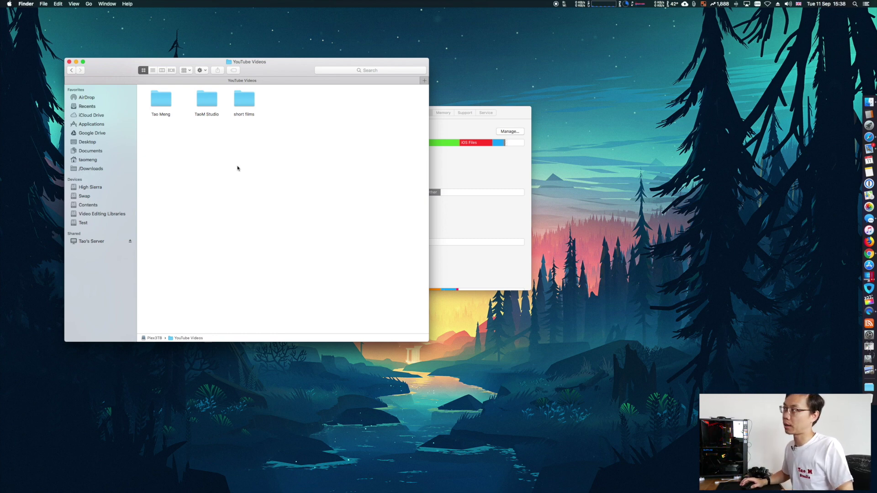
left_click(69, 62)
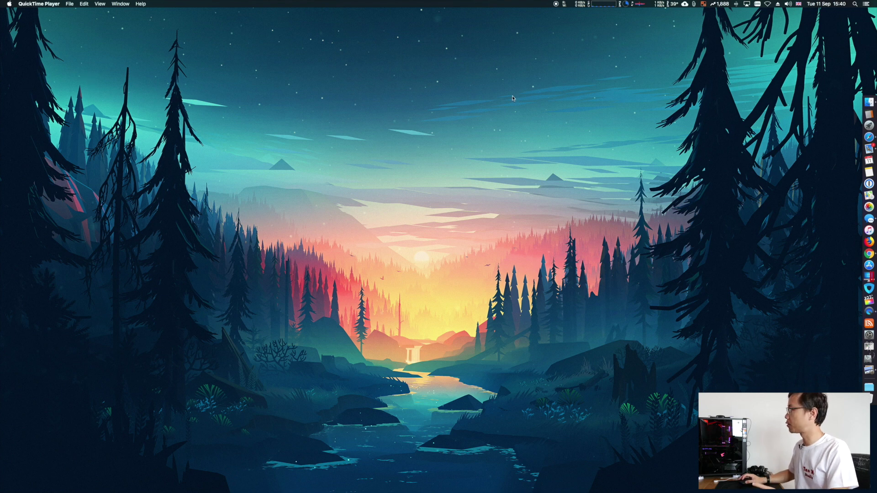
Start a screen sharing session with the shared server from Finder and bring up Launchpad on the remote desktop.
left_click(866, 105)
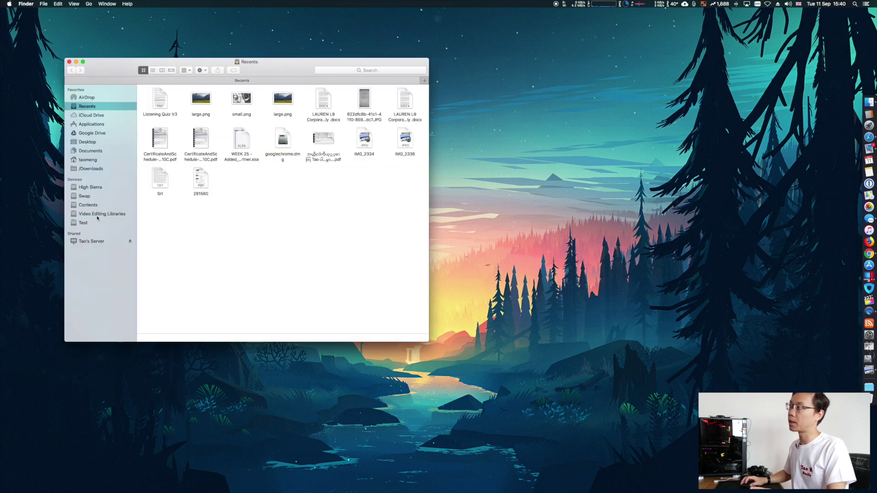
left_click(85, 241)
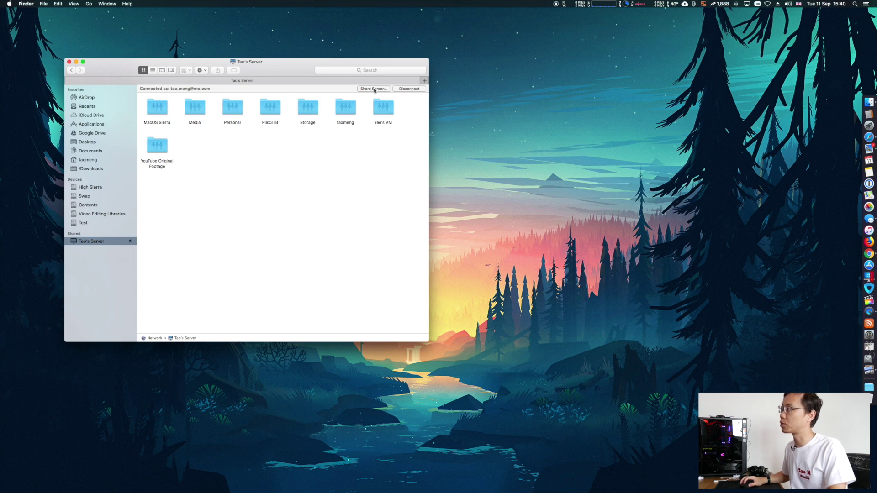
left_click(374, 89)
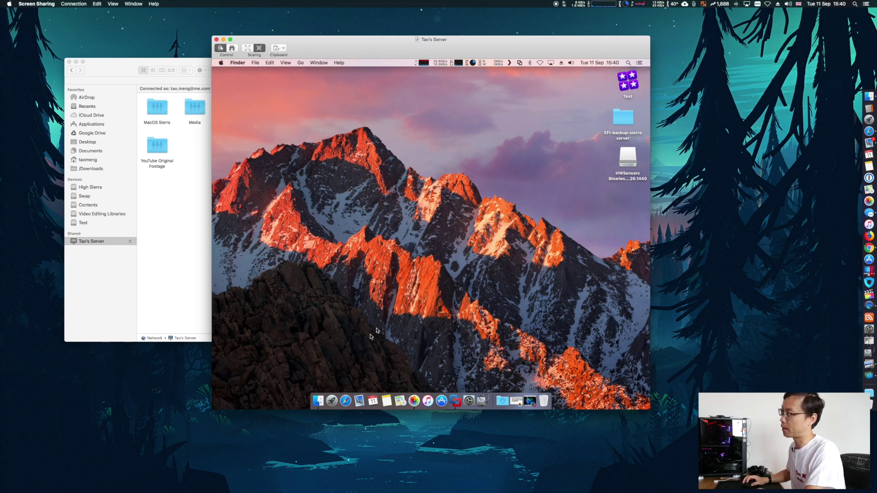
left_click(333, 400)
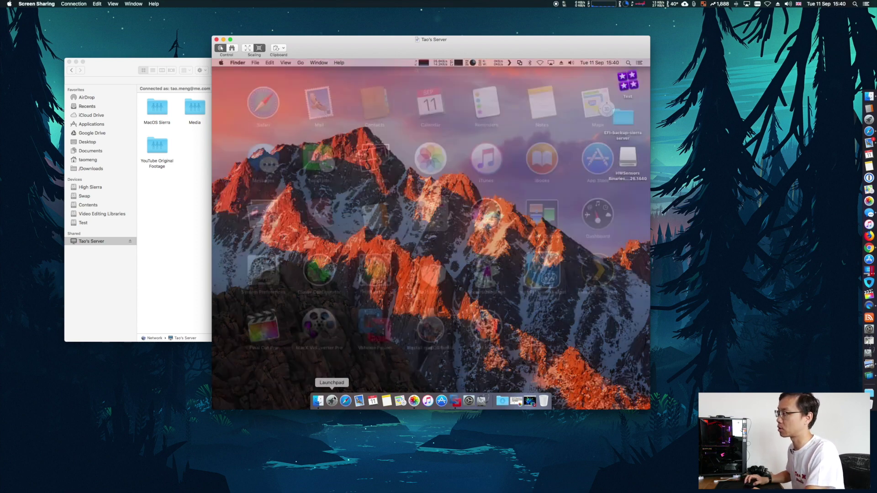
left_click(374, 144)
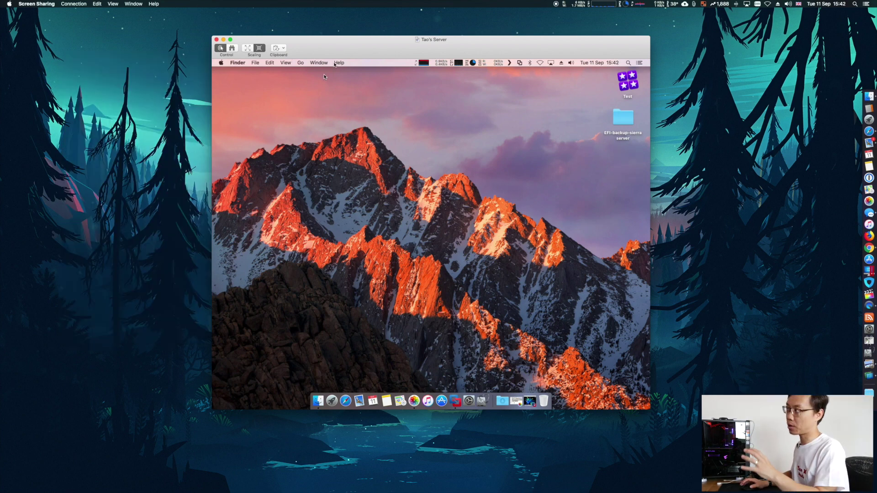
Check the remote server's time since boot in the Software overview of its System Report, and close the report.
left_click(221, 62)
left_click(231, 72)
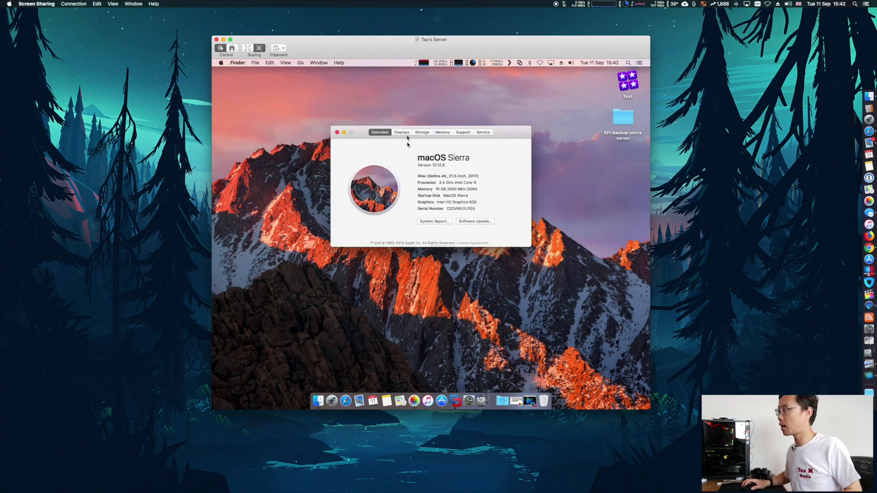
left_click(435, 221)
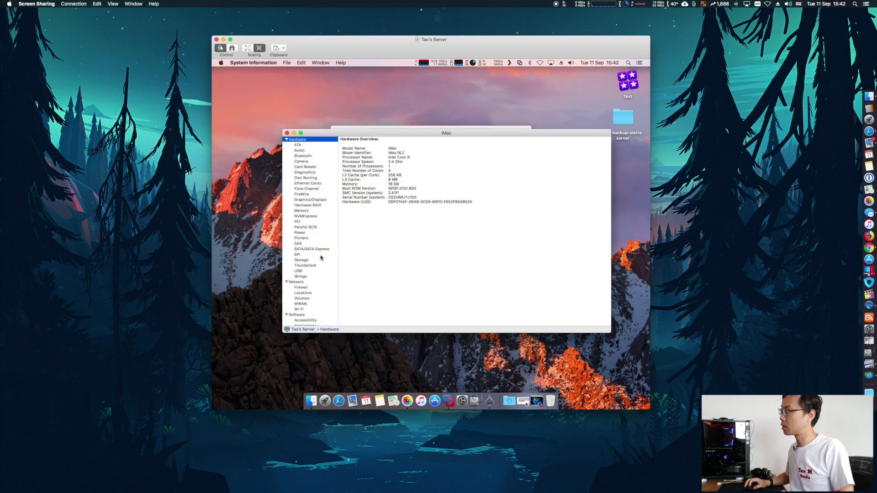
scroll(315, 256, "down", 3)
left_click(298, 295)
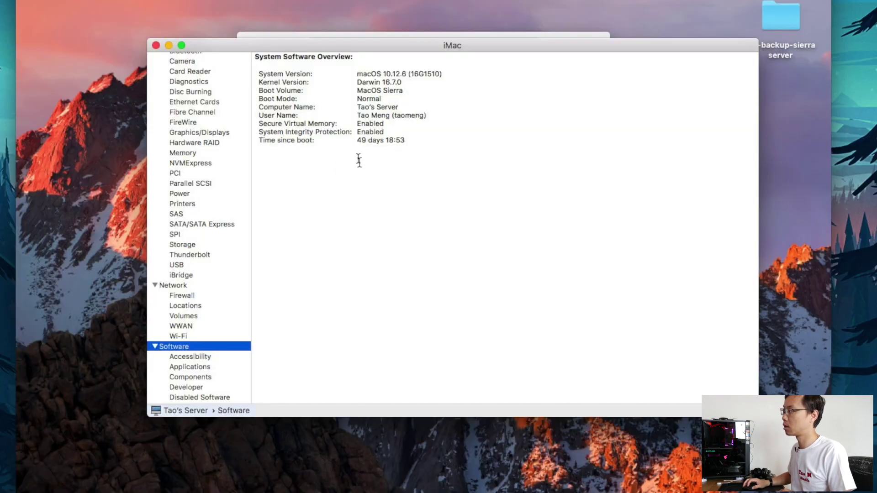
left_click_drag(357, 140, 410, 141)
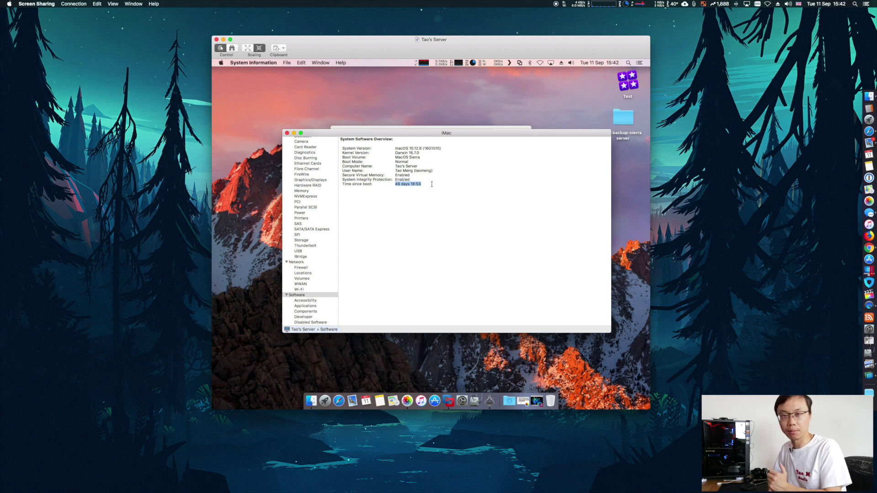
left_click(287, 133)
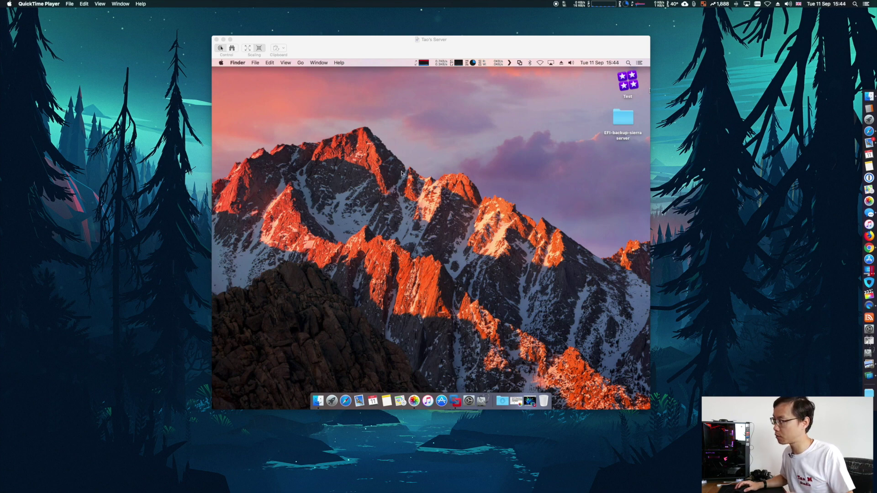
Open the Sharing preferences on the remote server and show the File Sharing settings.
left_click(469, 402)
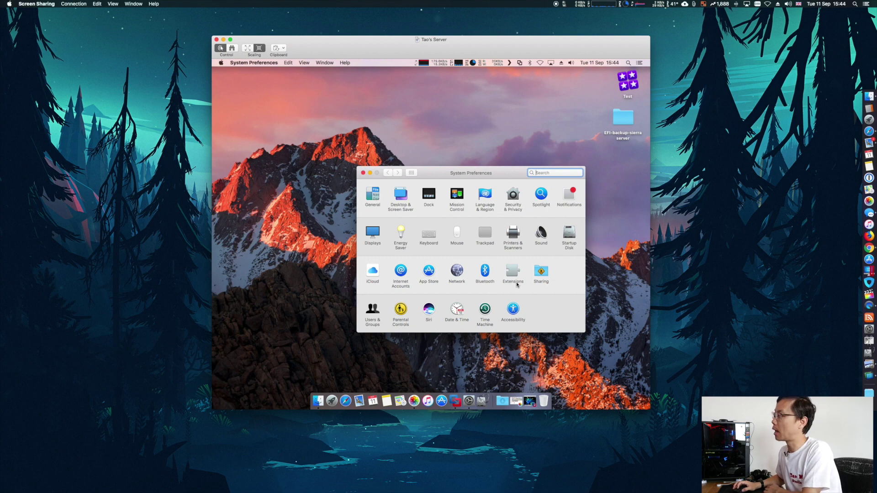
left_click(545, 272)
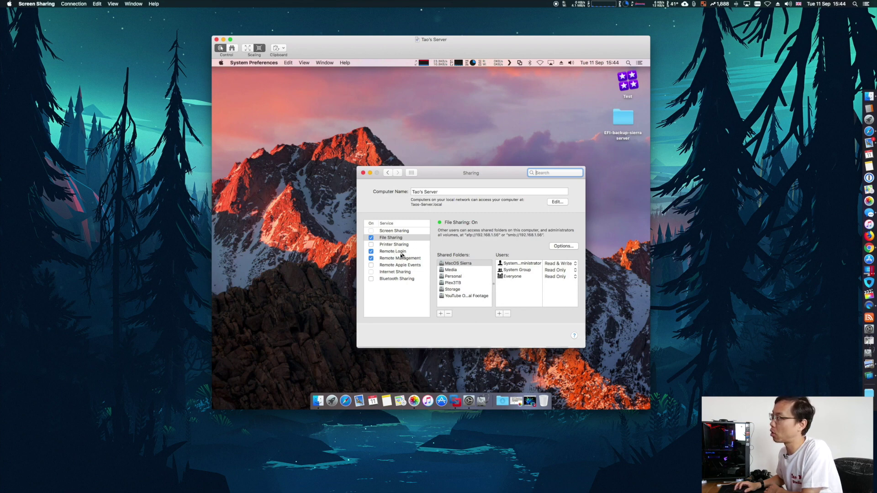
left_click(387, 239)
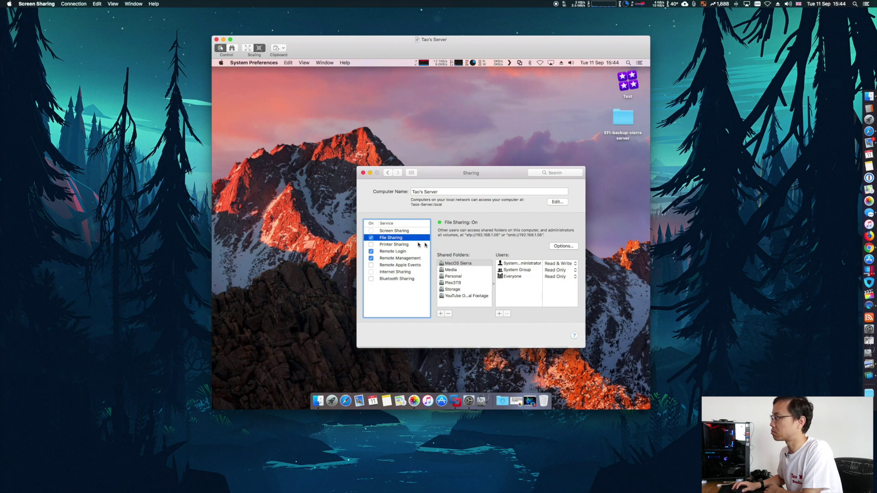
Review the Remote Login settings and the users and groups available for access, without adding anyone.
left_click(388, 252)
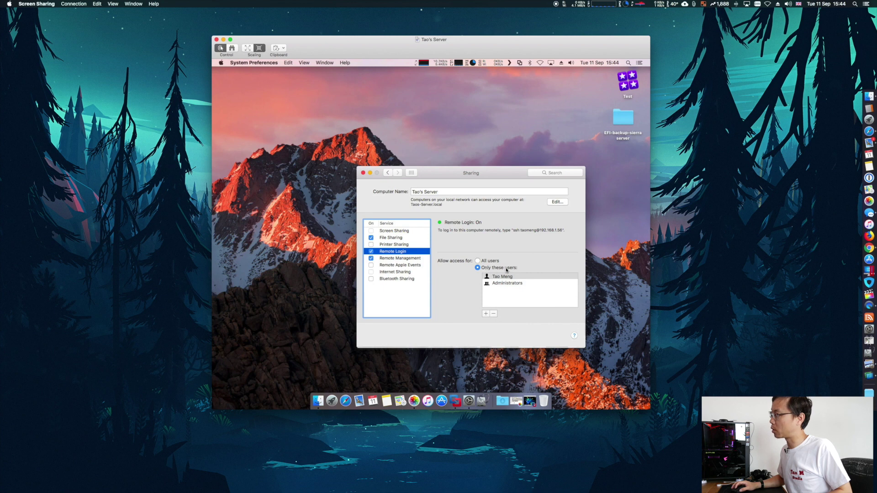
left_click(486, 314)
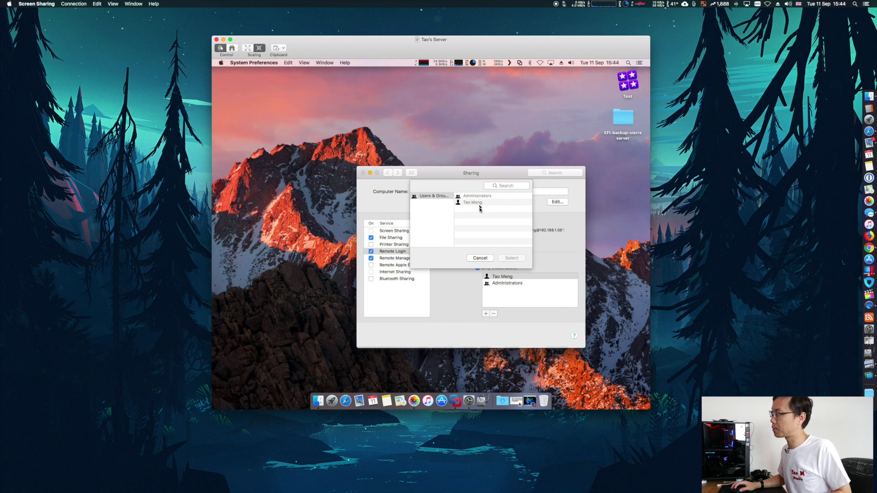
left_click(480, 258)
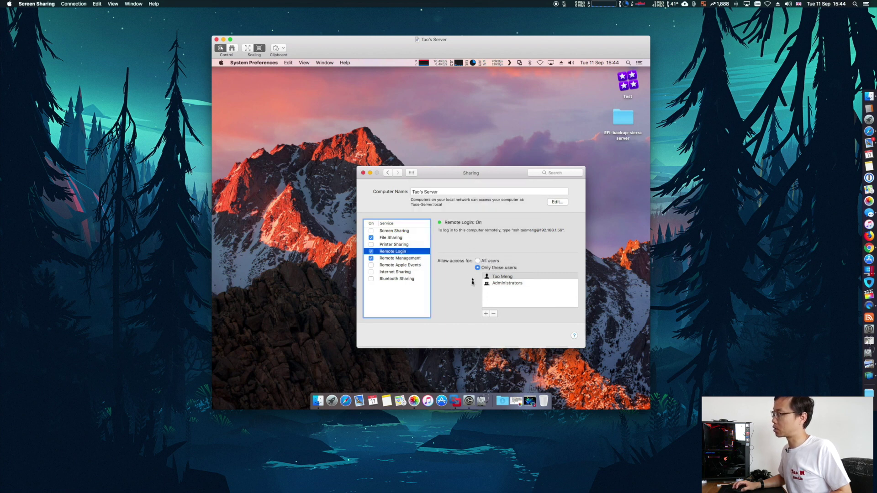
Review the computer settings for Remote Management and leave them without saving.
left_click(405, 262)
left_click(551, 247)
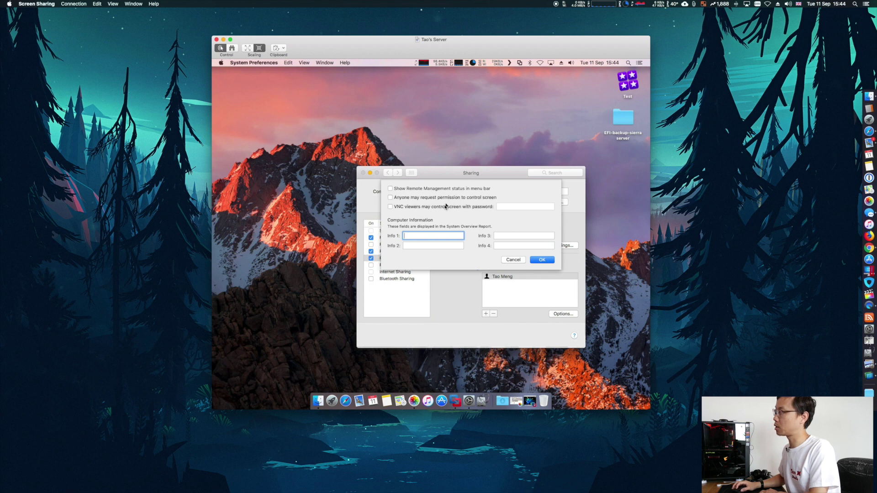
left_click(512, 260)
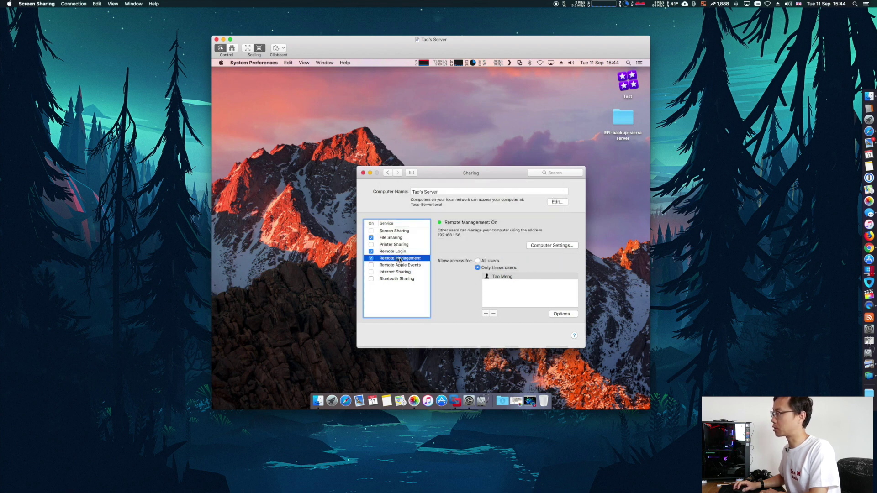
Keep Remote Management access set to Only these users and view the users available to add, without adding any.
left_click(477, 268)
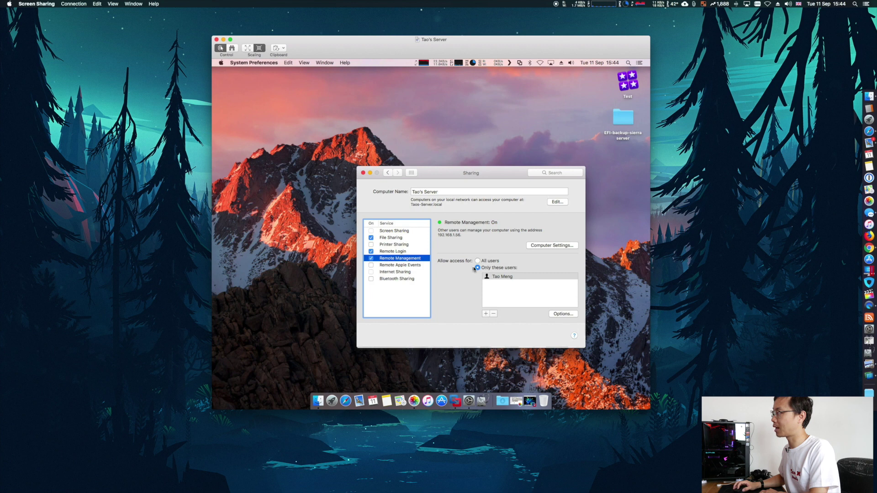
left_click(485, 314)
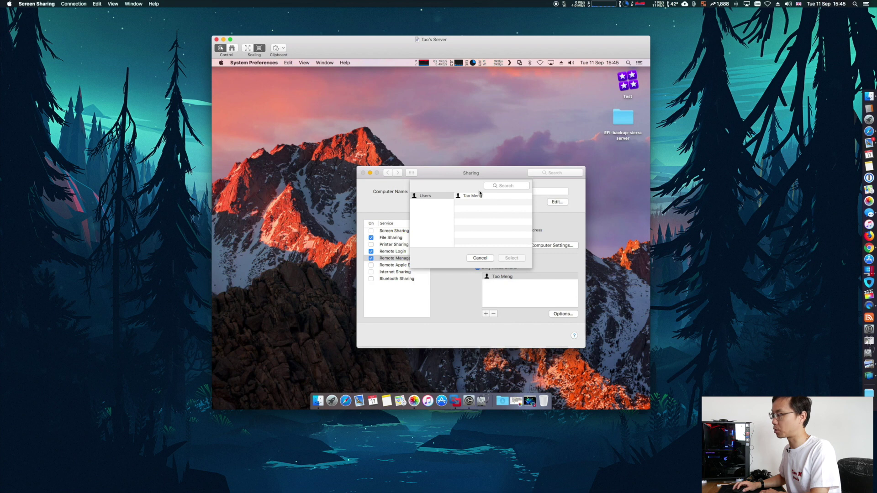
left_click(480, 258)
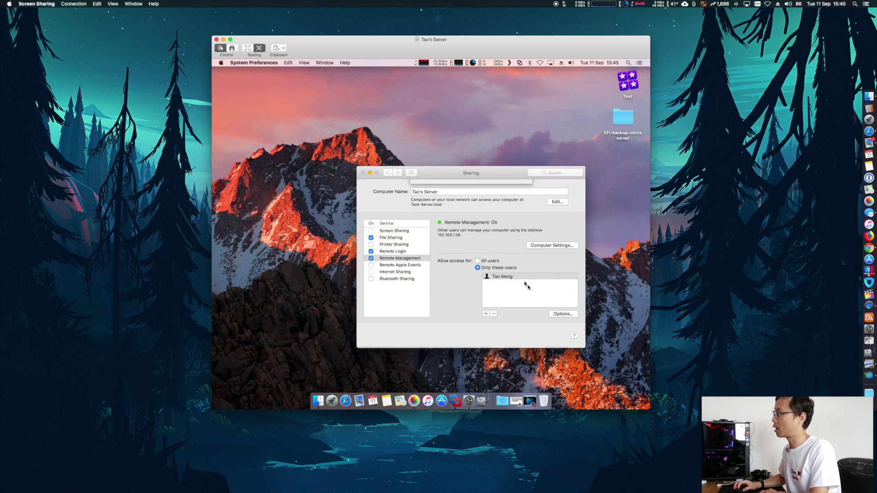
Review the Remote Management access options for the permitted user and leave them without saving.
left_click(556, 315)
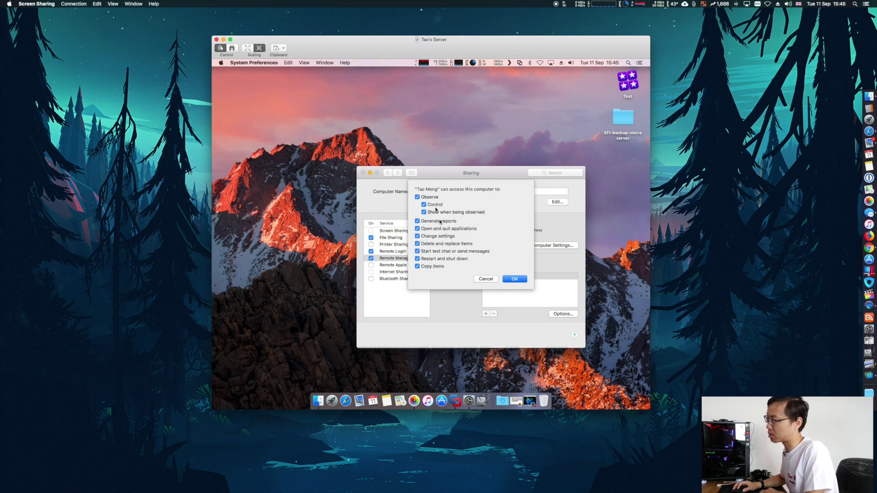
left_click(484, 280)
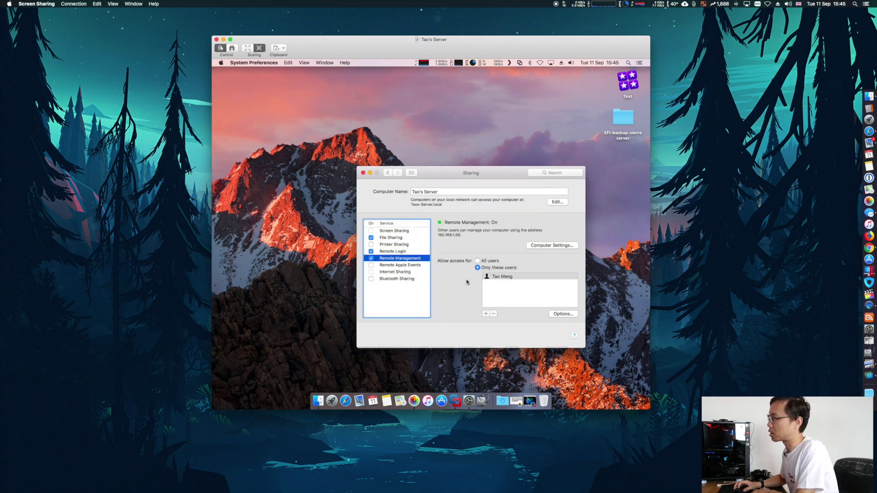
left_click(563, 314)
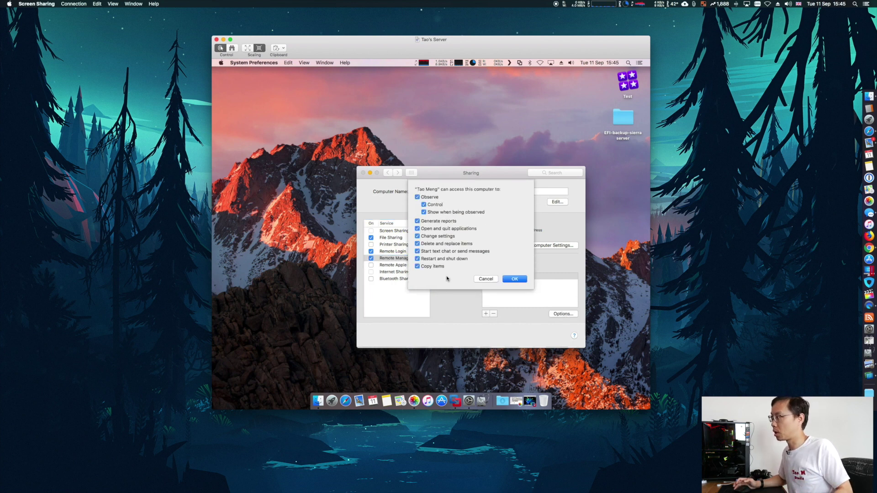
left_click(480, 279)
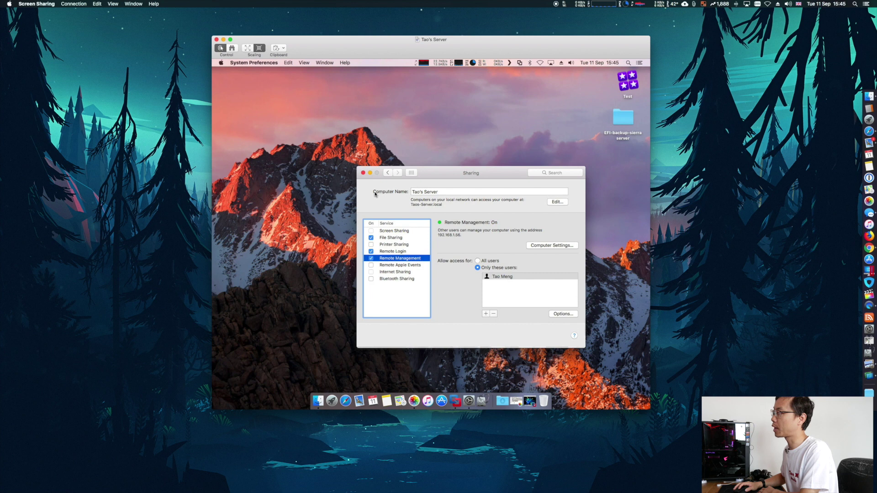
Review the server's computer name and its local hostname settings without changing either.
left_click(450, 190)
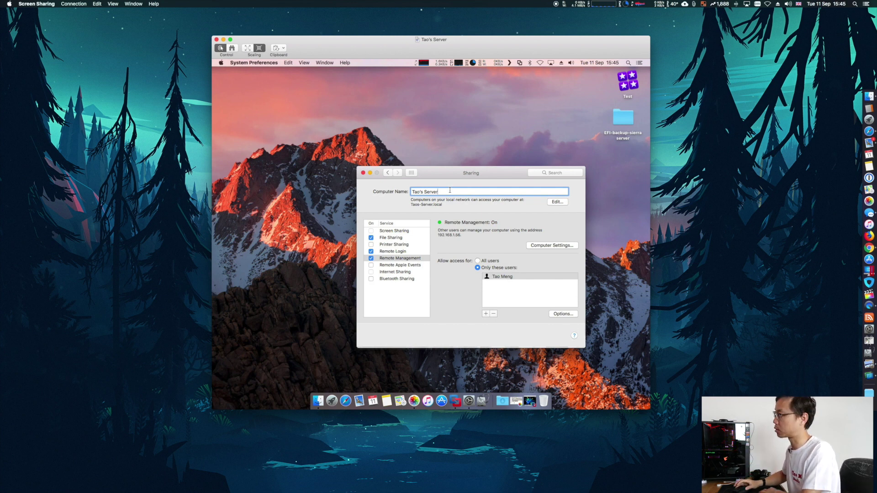
left_click(556, 202)
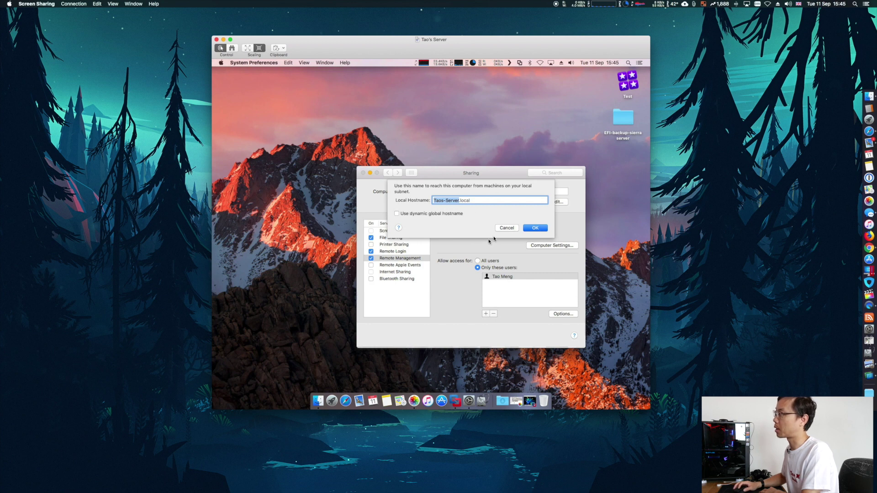
left_click(512, 228)
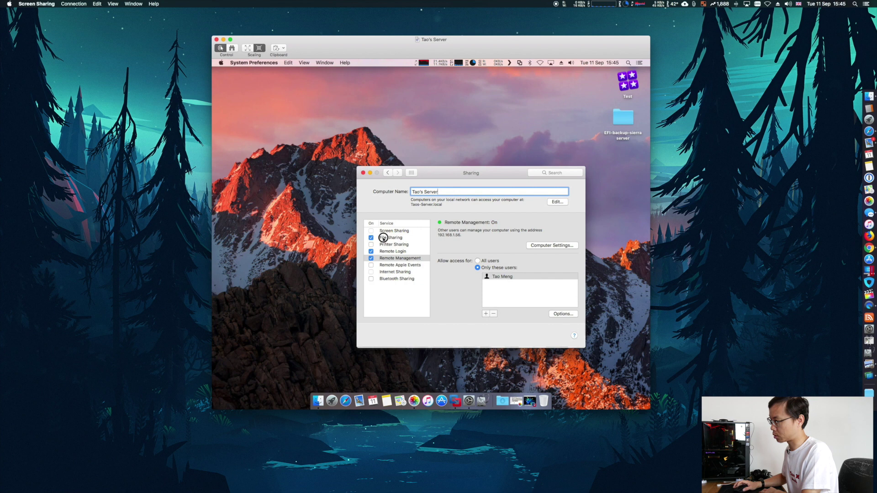
Review the SMB, AFP and Windows File Sharing options of the File Sharing service, and close System Preferences.
left_click(384, 238)
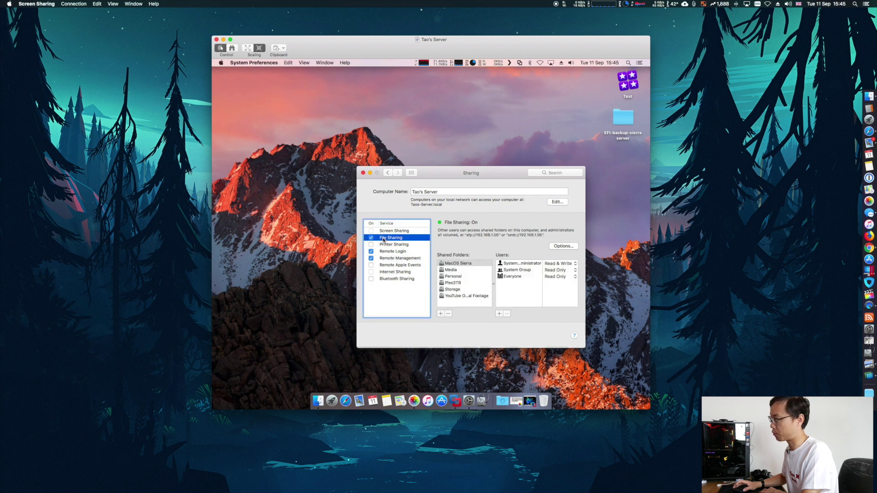
left_click(560, 249)
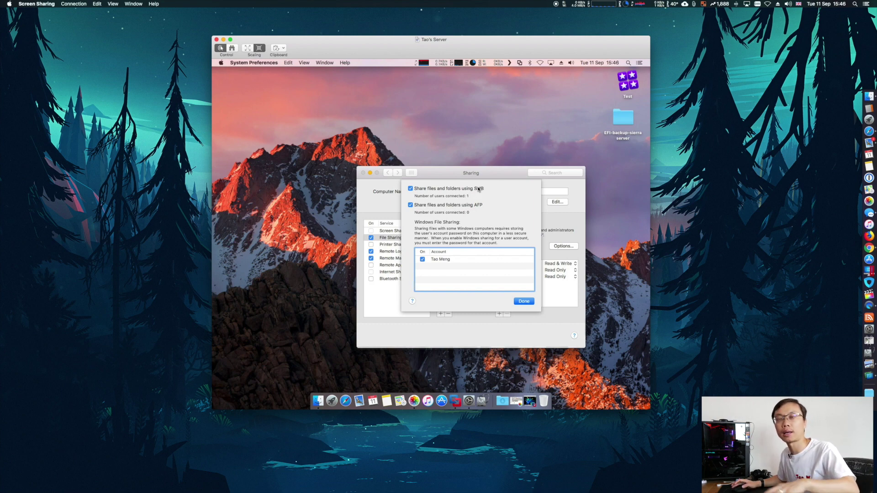
left_click(447, 259)
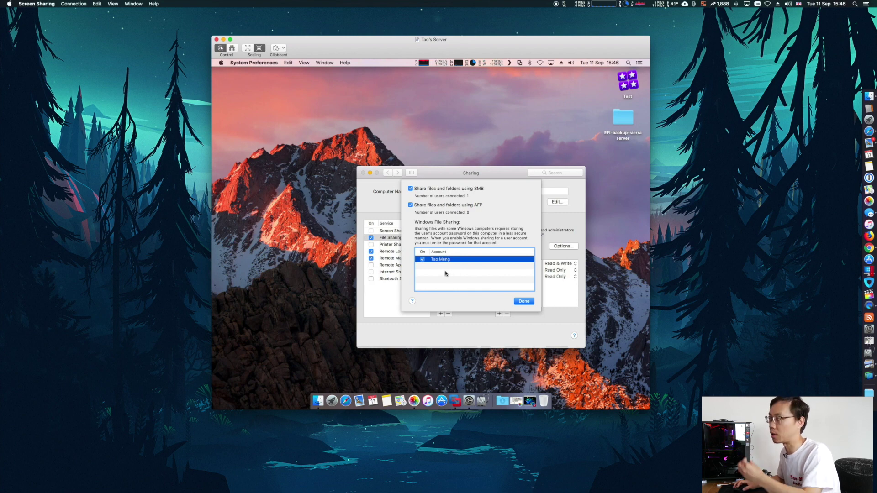
left_click(524, 303)
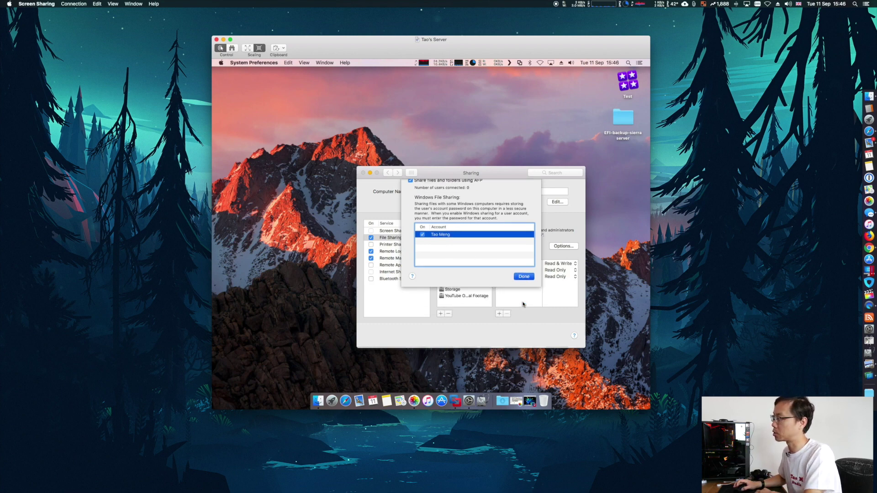
left_click(411, 174)
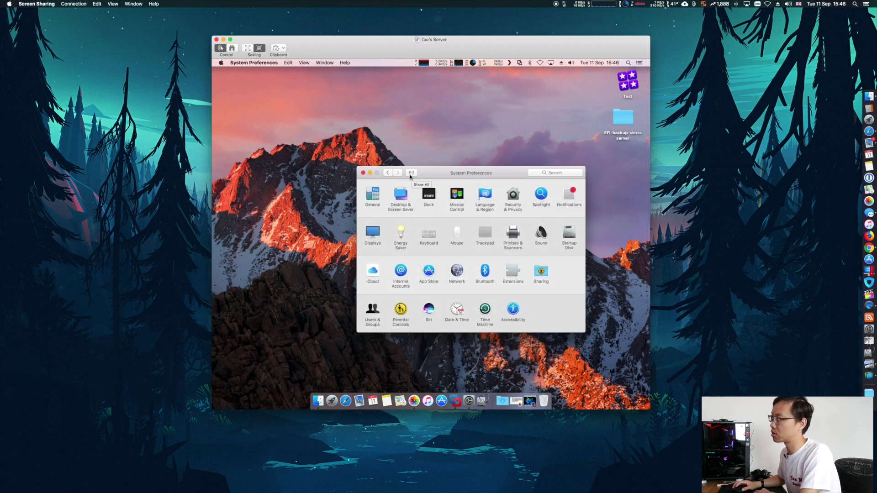
left_click(363, 173)
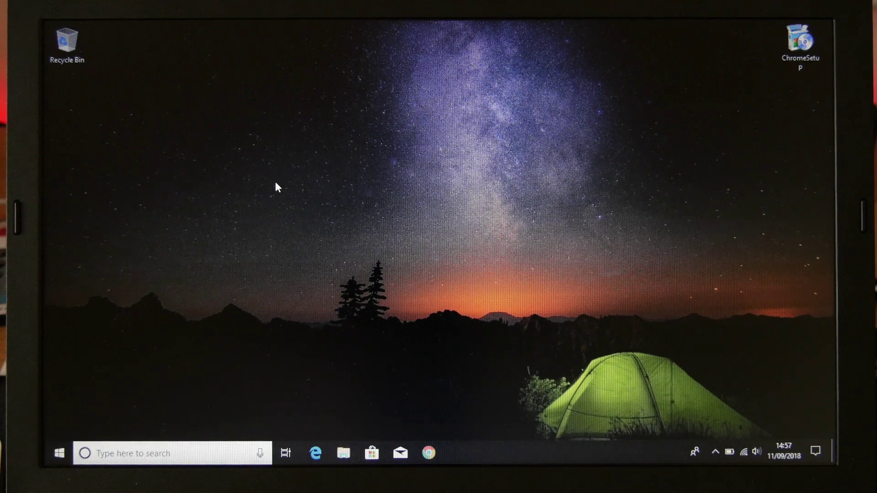
On the Windows laptop, open the server's network shares at \\192.168.1.56 through the Run dialog.
key("super")
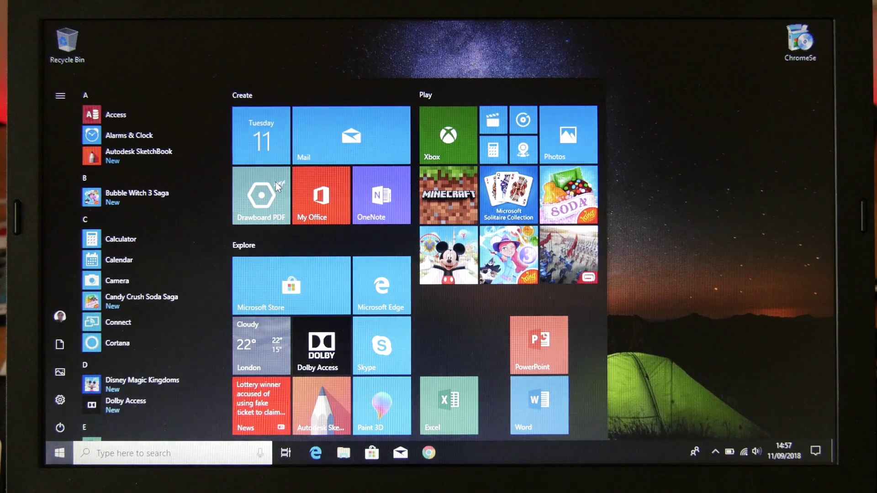
type("run")
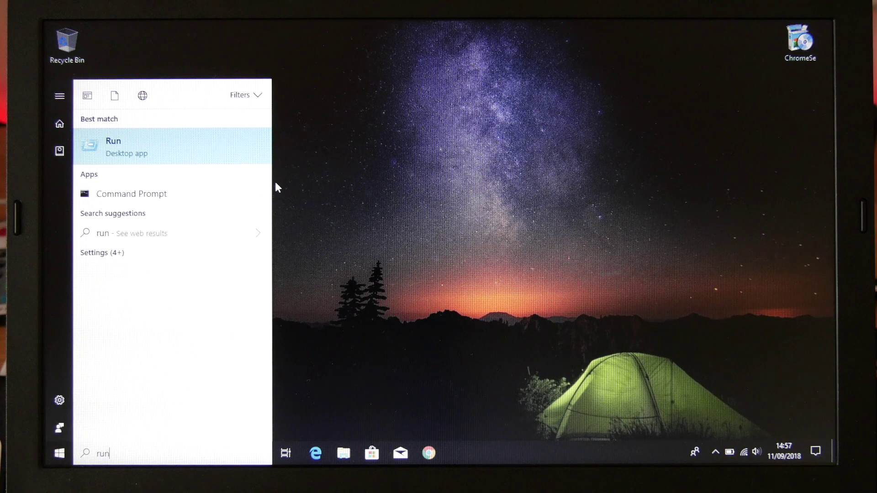
key("Return")
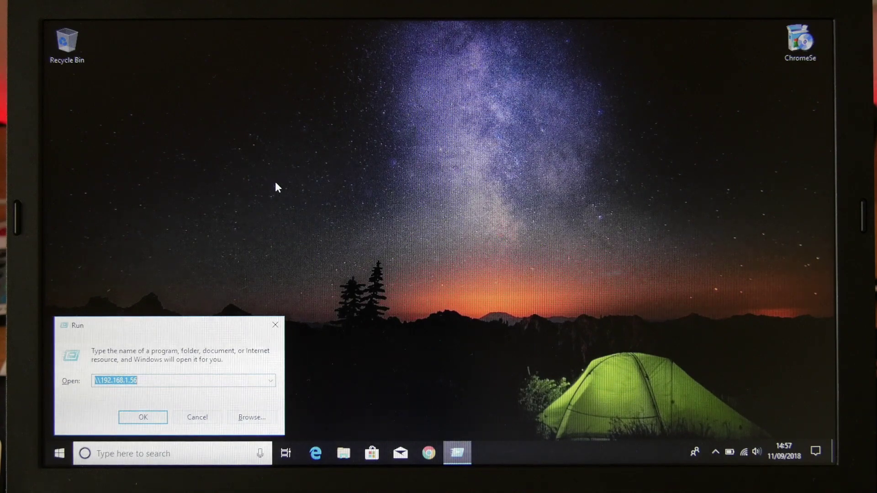
key("Return")
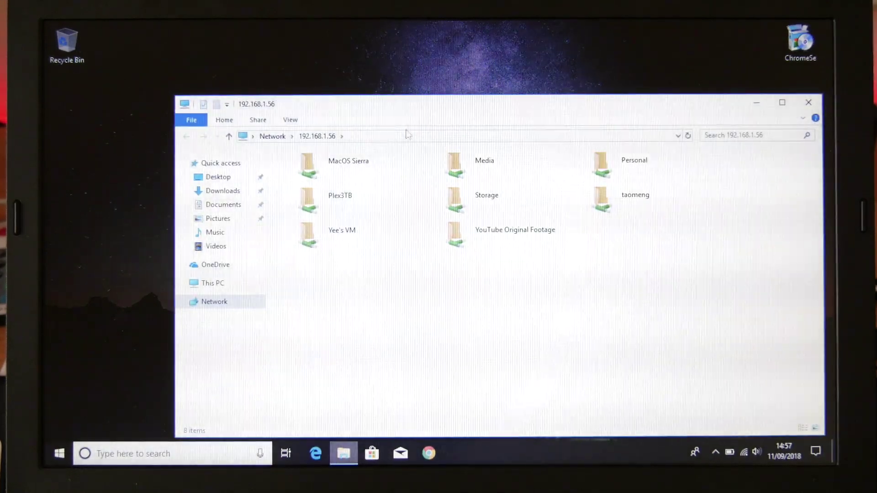
Open the YouTube Original Footage share and copy the ChromeSetup file from the desktop into it.
left_click_drag(448, 110, 333, 104)
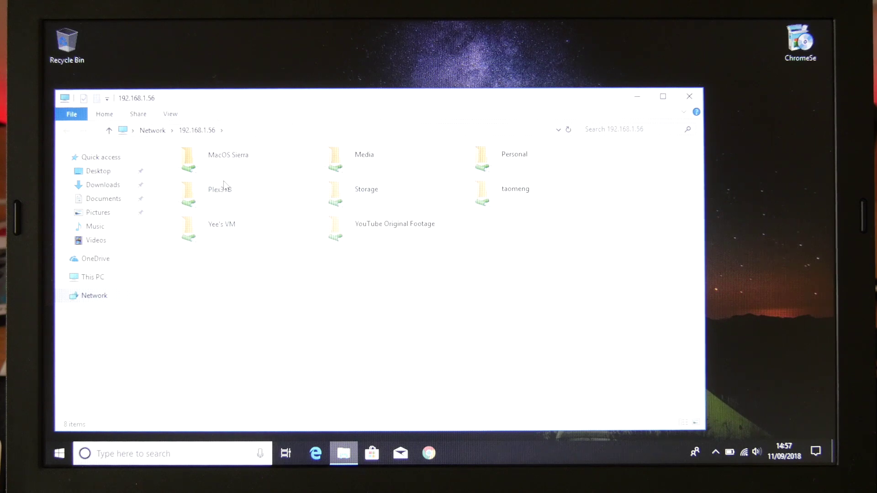
double_click(361, 230)
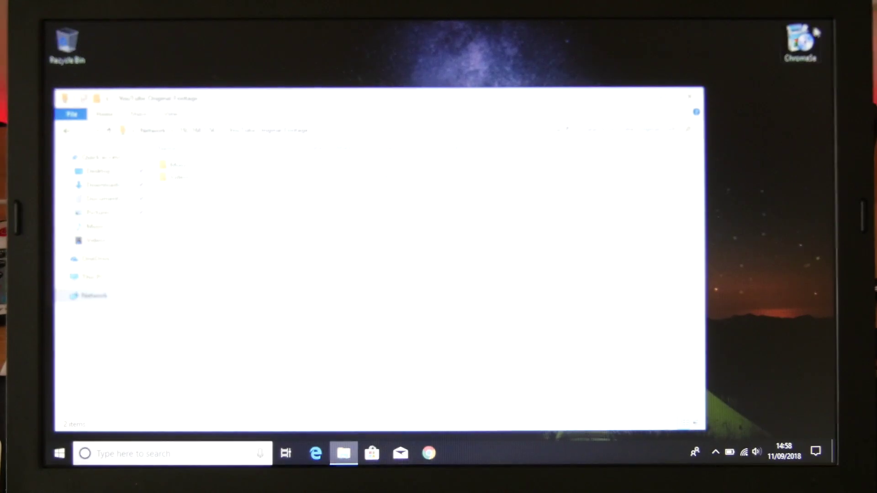
left_click_drag(802, 35, 281, 261)
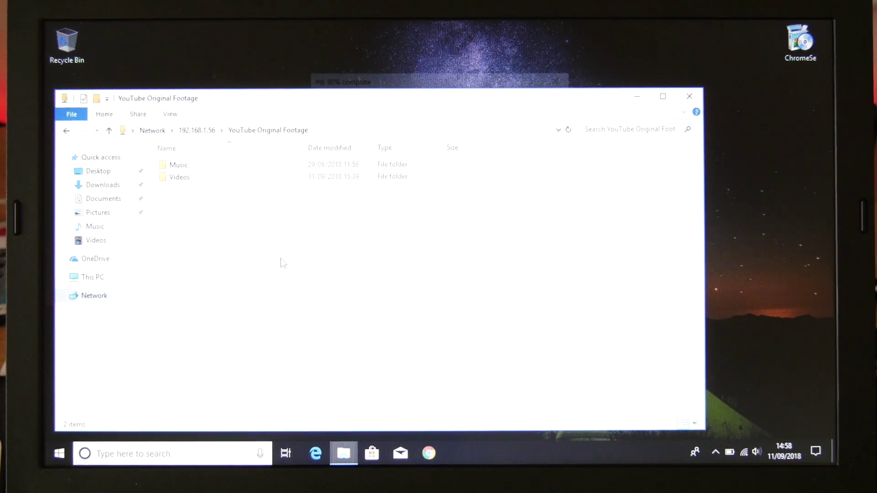